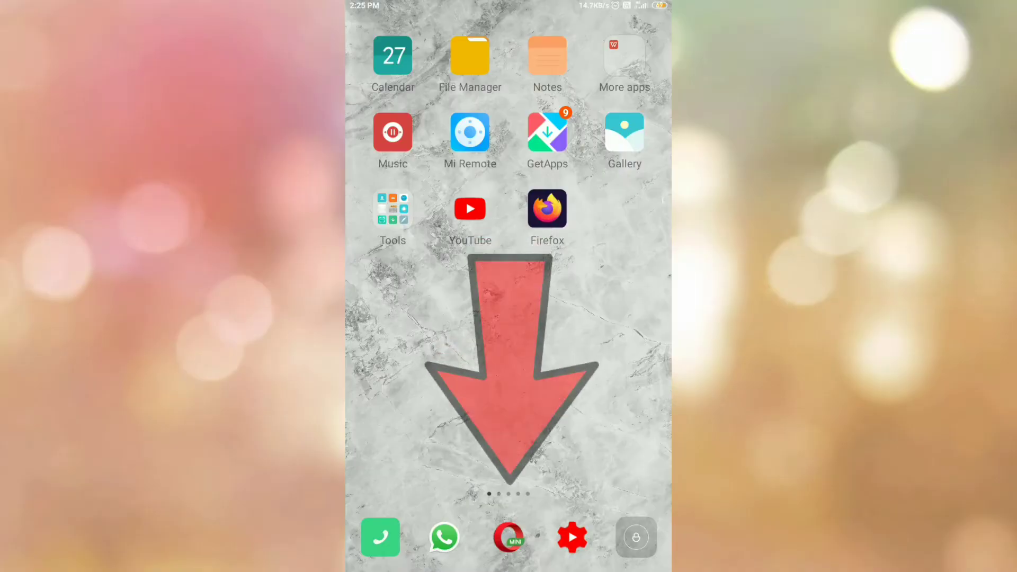
click(509, 538)
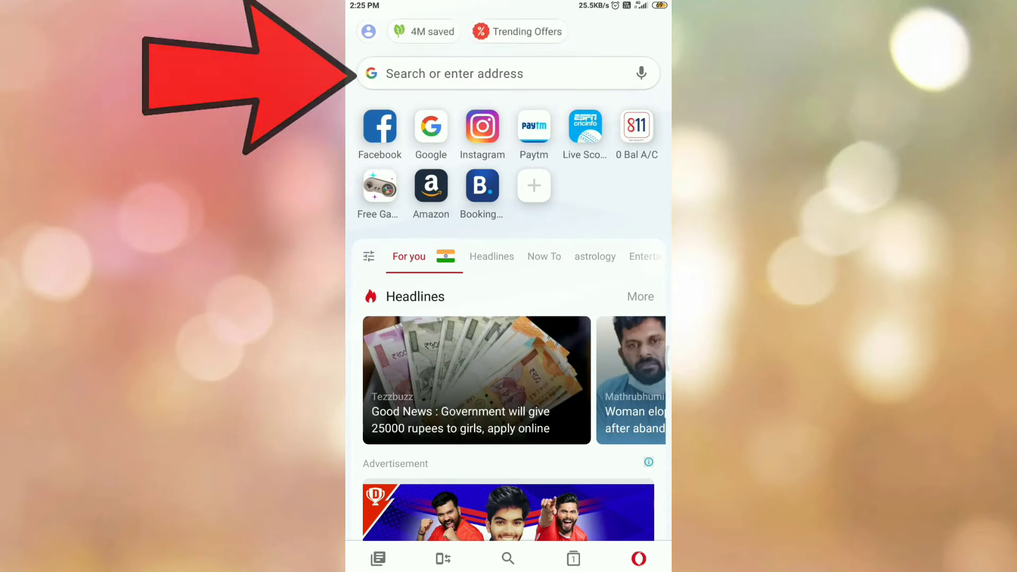
text(wwe)
key(BackSpace)
text(w)
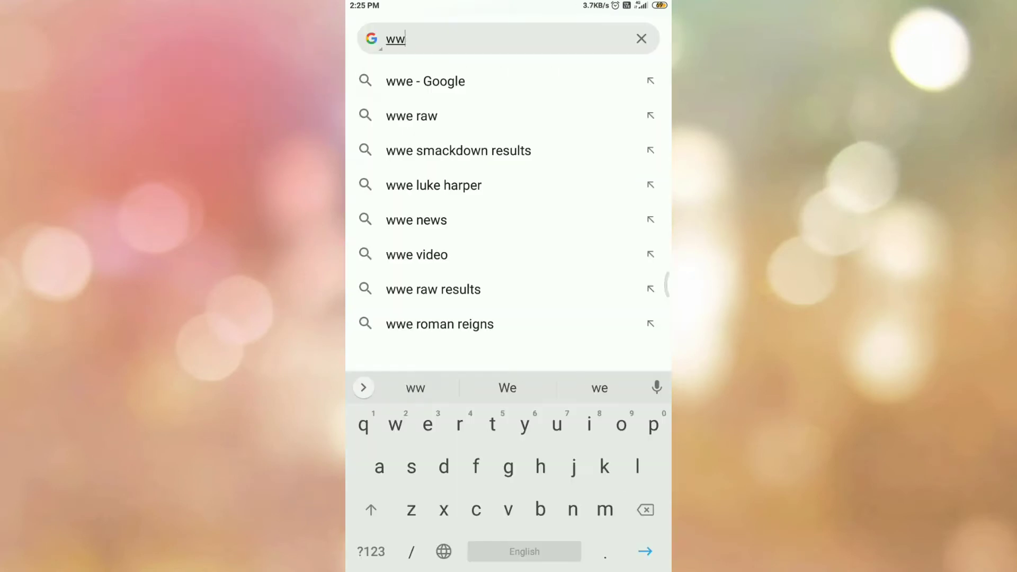
text(w)
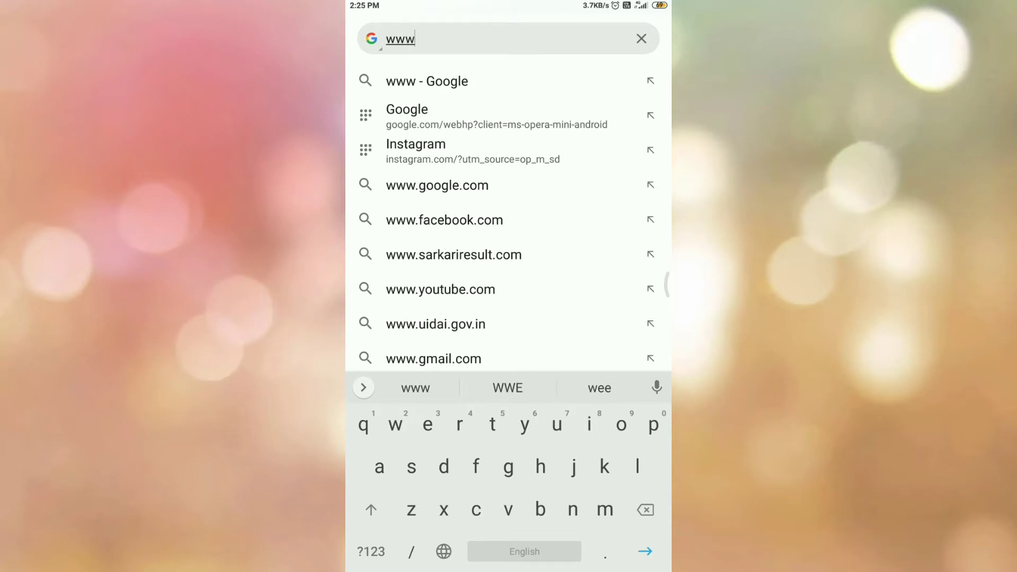
click(444, 220)
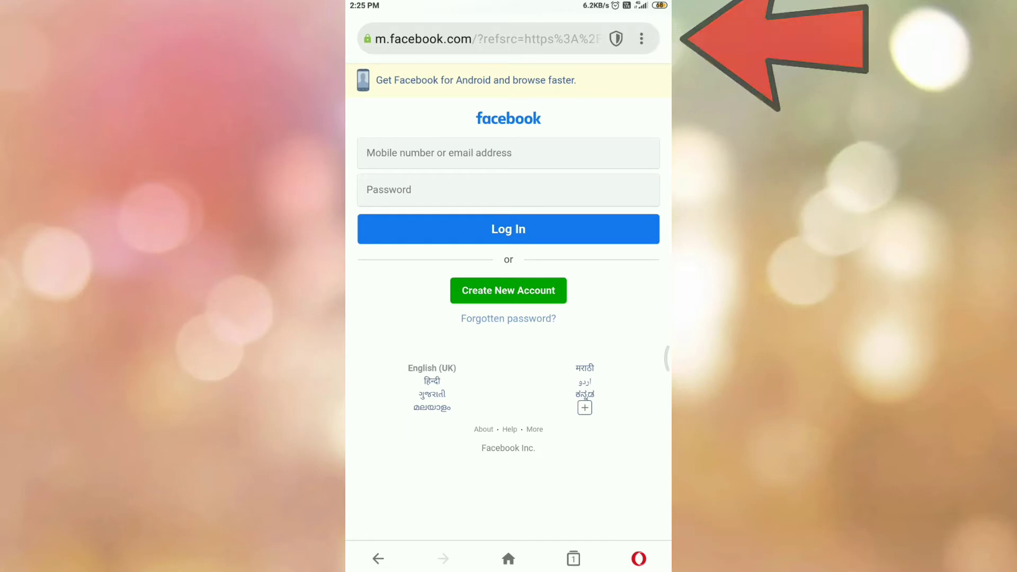
click(643, 39)
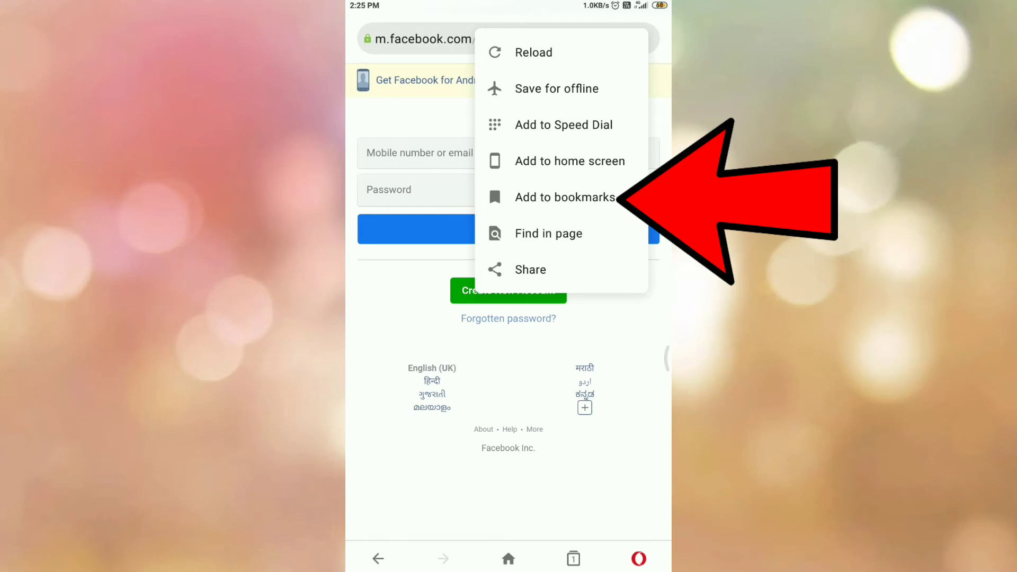
Add the Facebook page to bookmarks and select the bookmark's Name field.
click(565, 198)
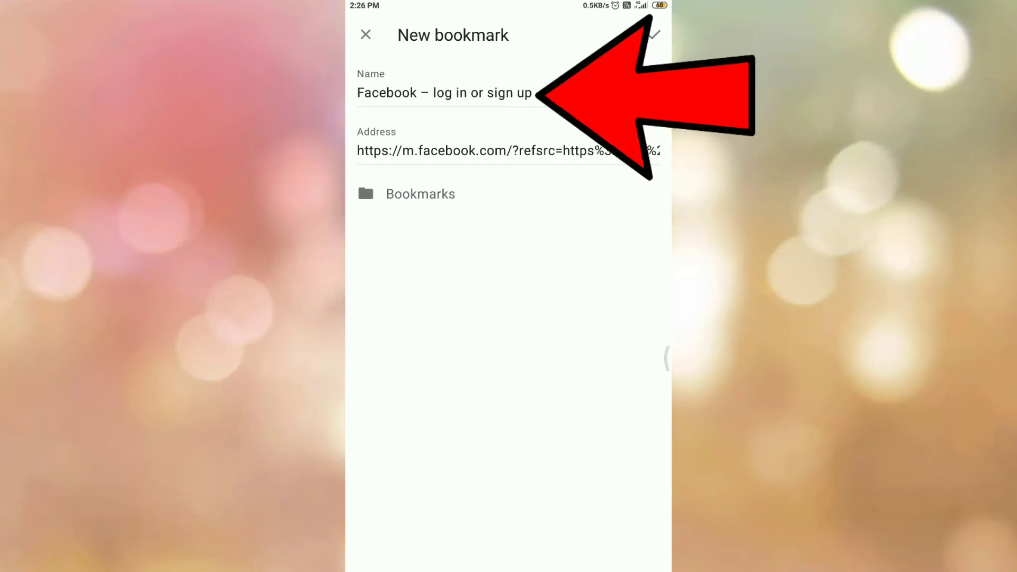
click(532, 93)
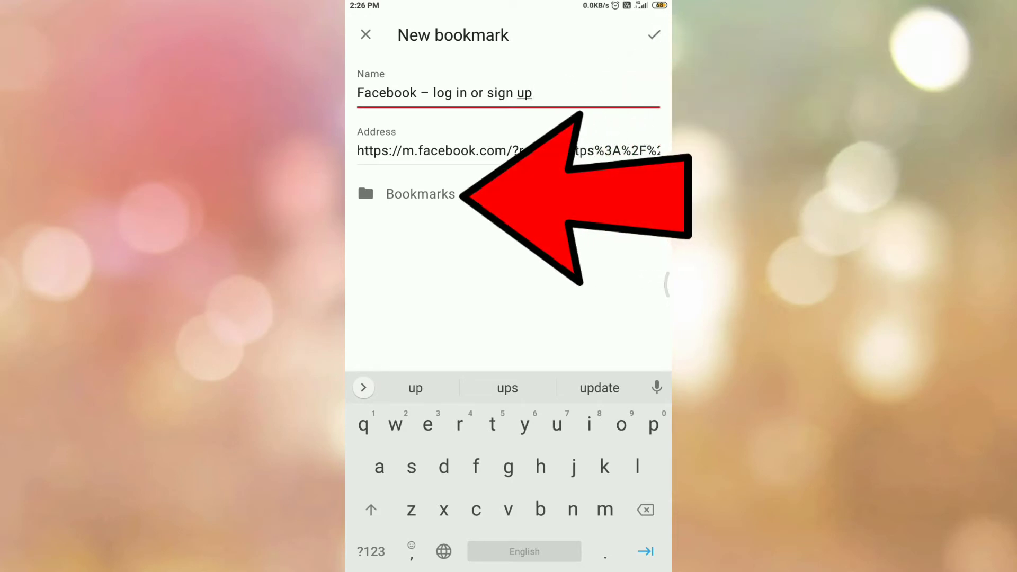
Choose the destination folder row for the Facebook bookmark.
click(421, 194)
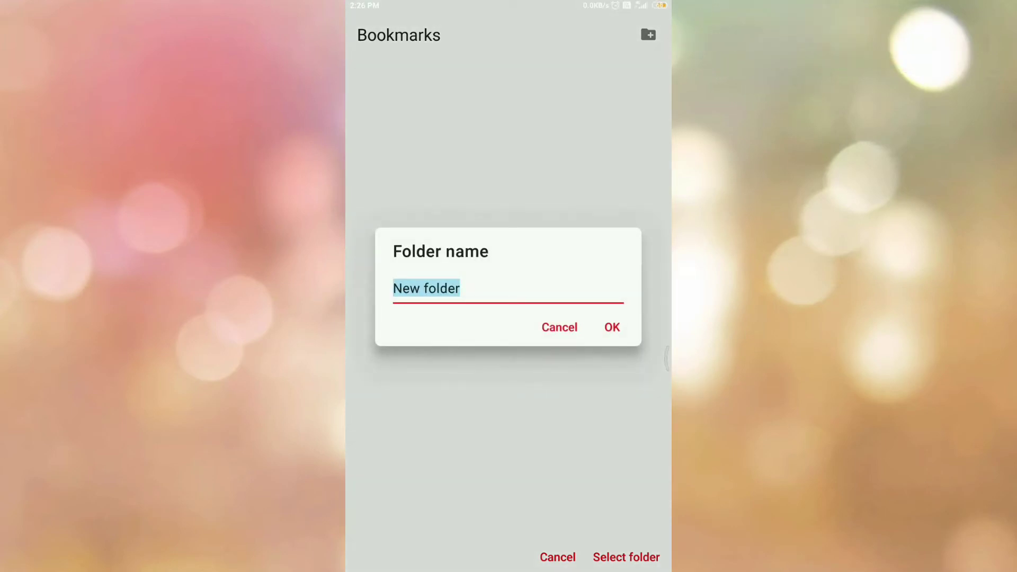
Rename the new folder from 'New folder' to 'My' and save the Facebook bookmark into it.
click(476, 288)
key(BackSpace)
key(BackSpace)
key(BackSpace)
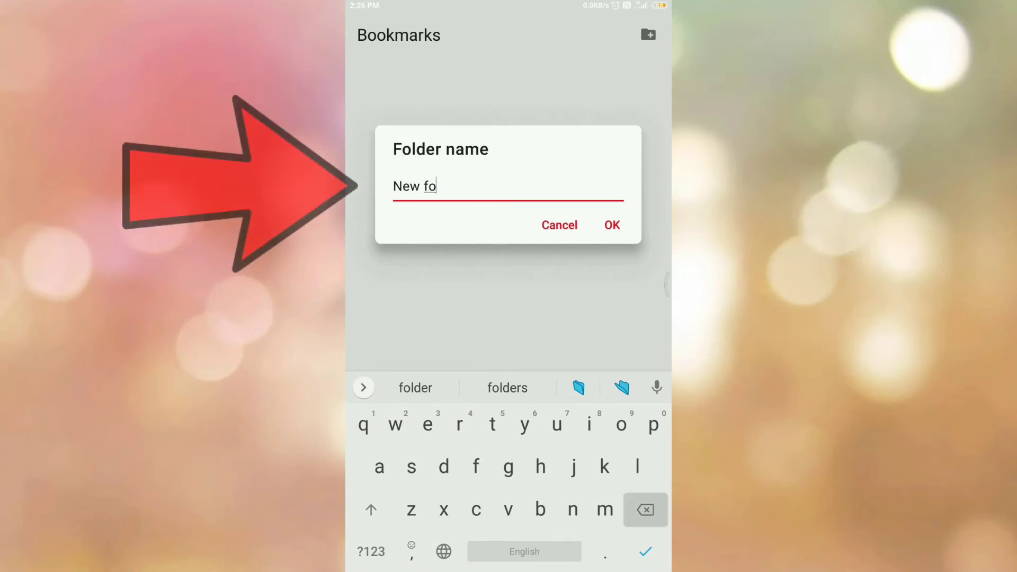
key(BackSpace)
key(BackSpace)
key(BackSpace)
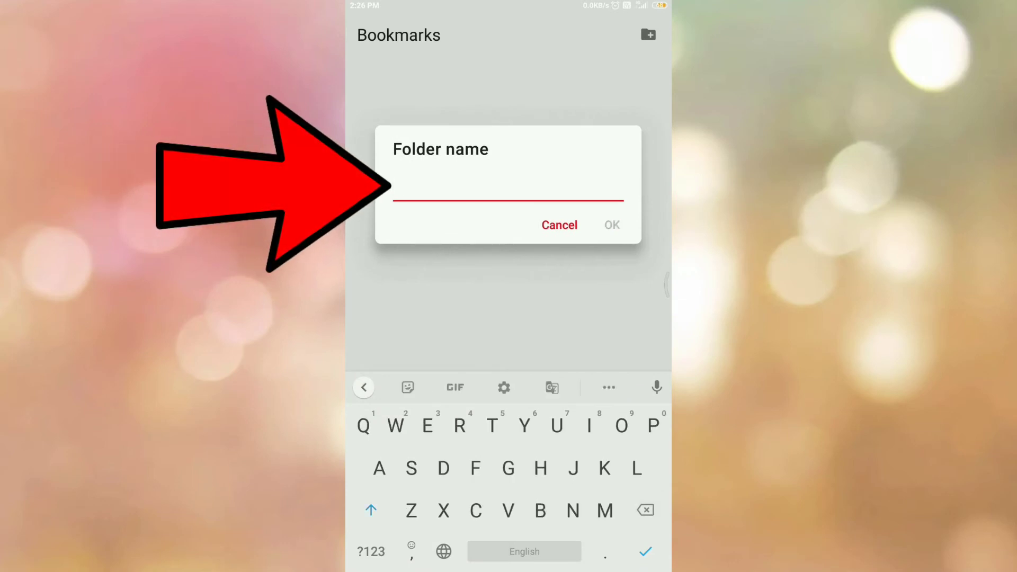
text(My)
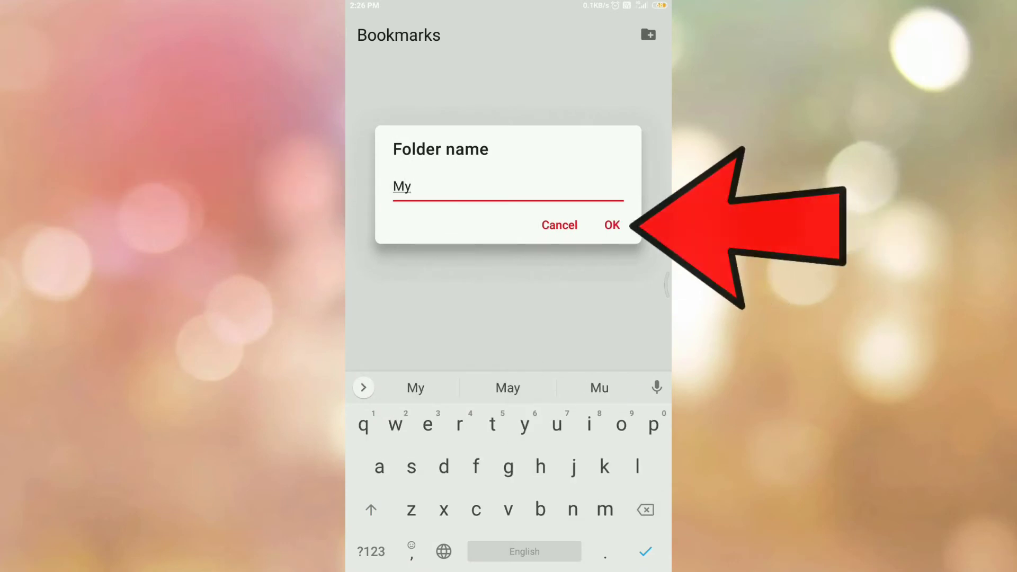
click(613, 225)
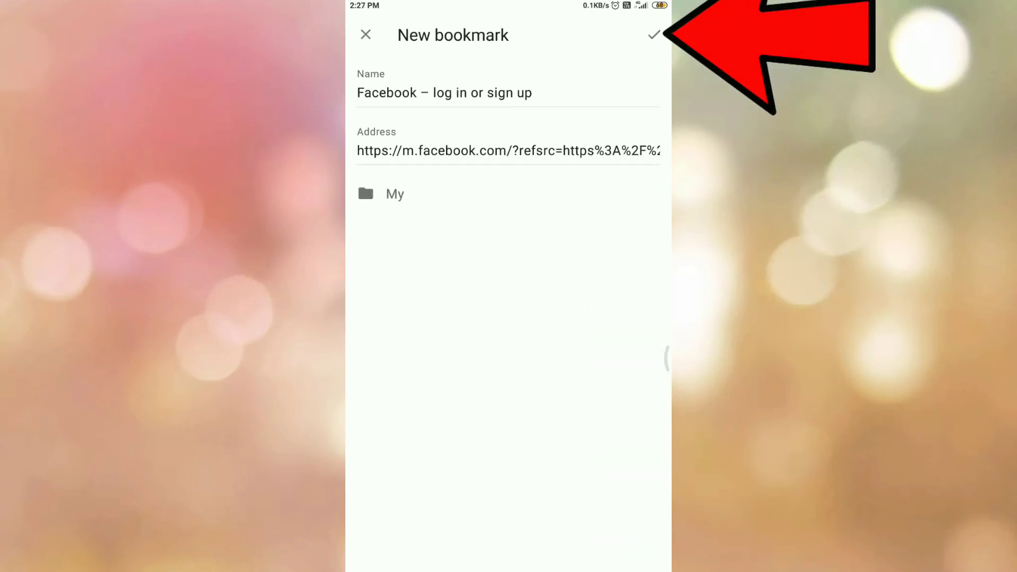
click(653, 35)
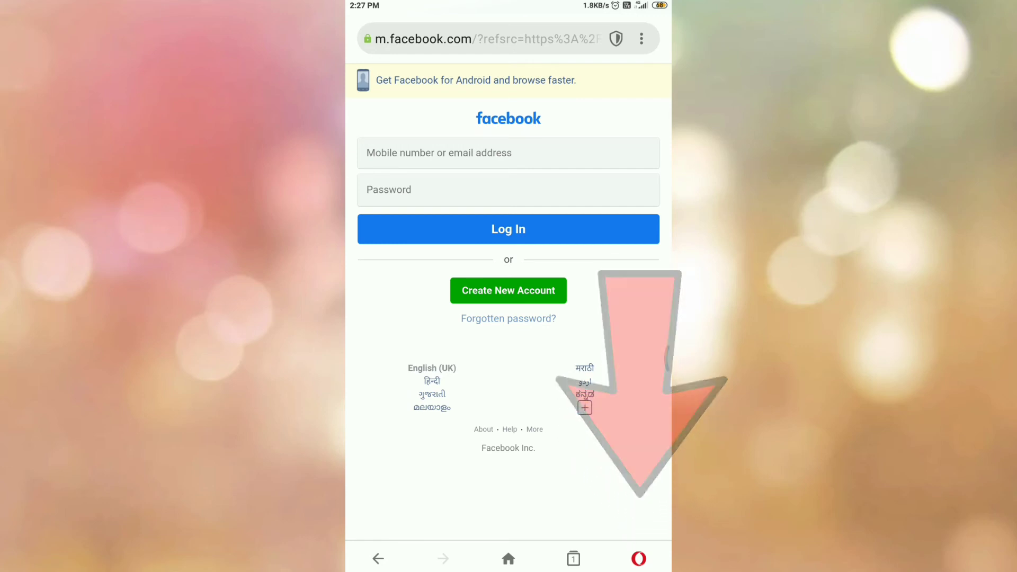
Go to Bookmarks from the Opera main menu to view the 'My' folder.
click(638, 559)
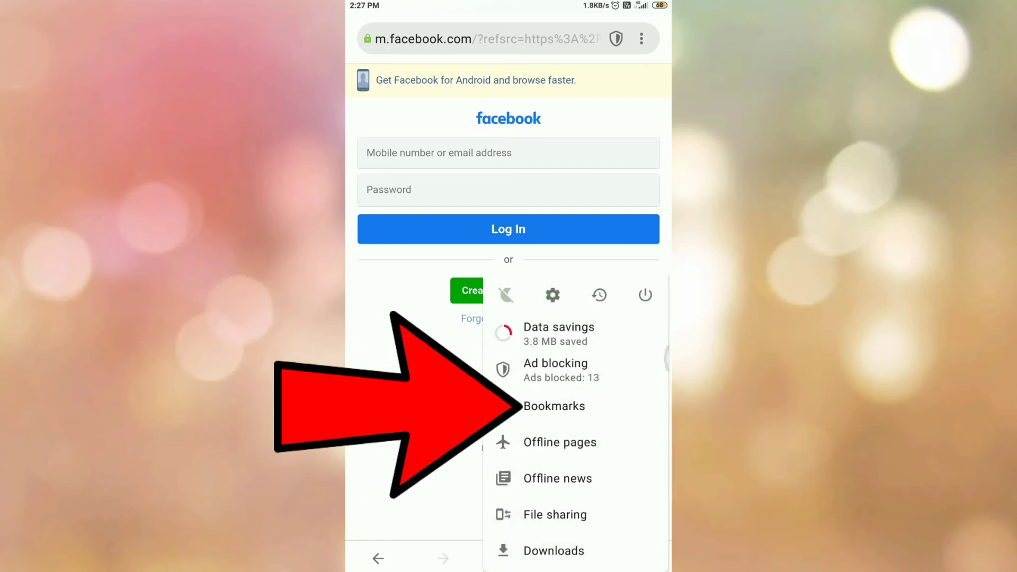
click(554, 406)
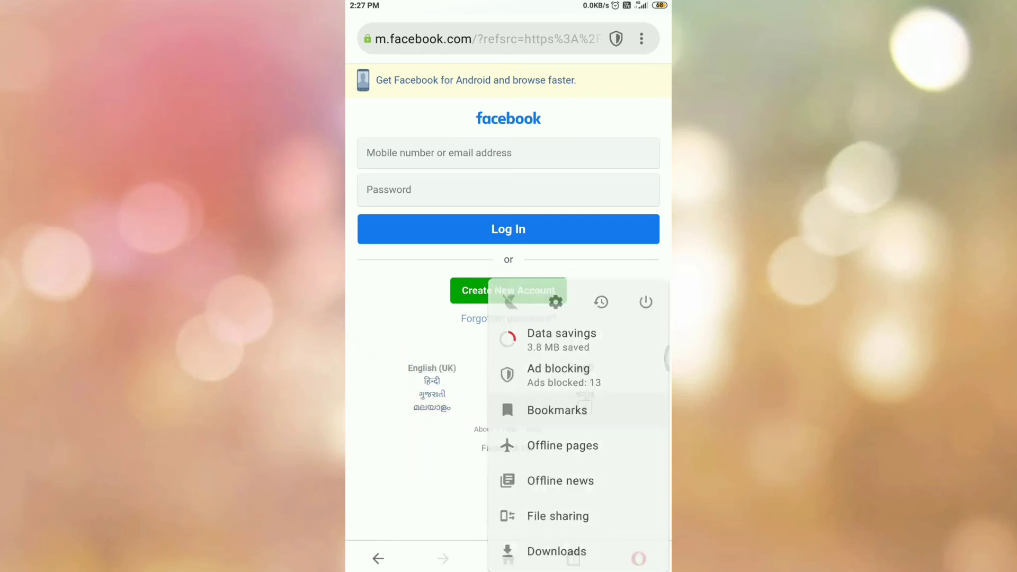